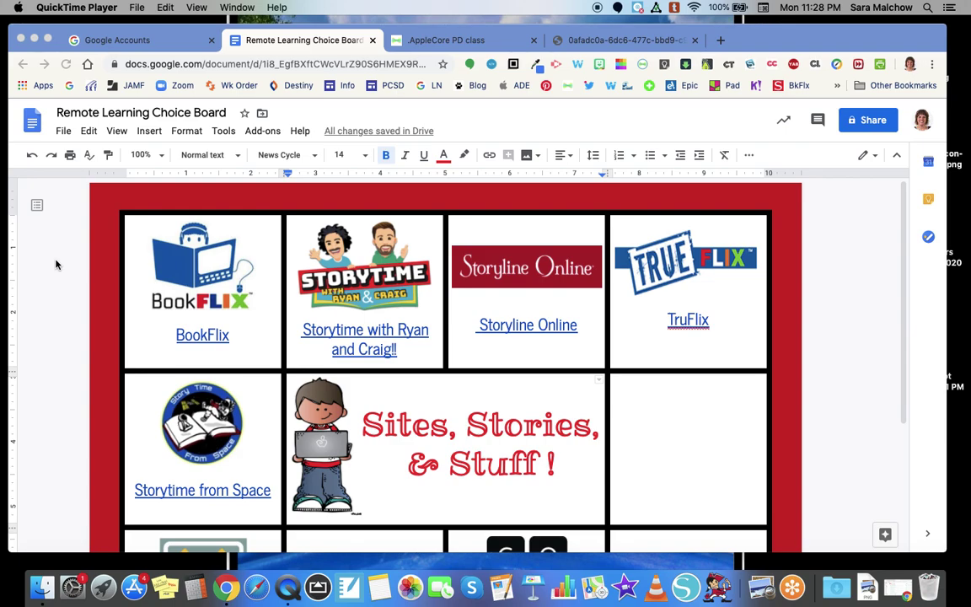
Change the document's page colour from red to blue in Page setup.
click(61, 132)
click(62, 130)
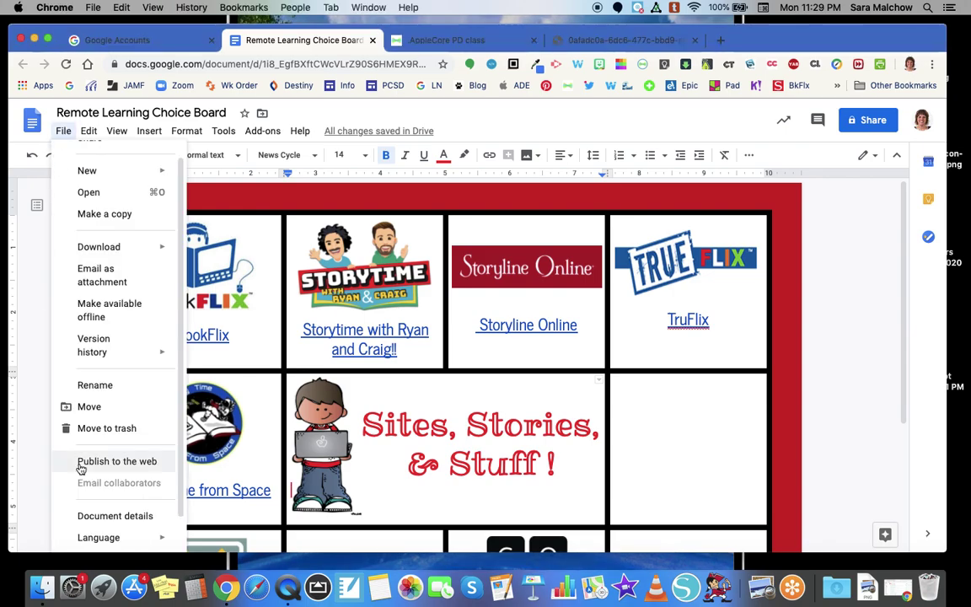
scroll(91, 477, down, 2)
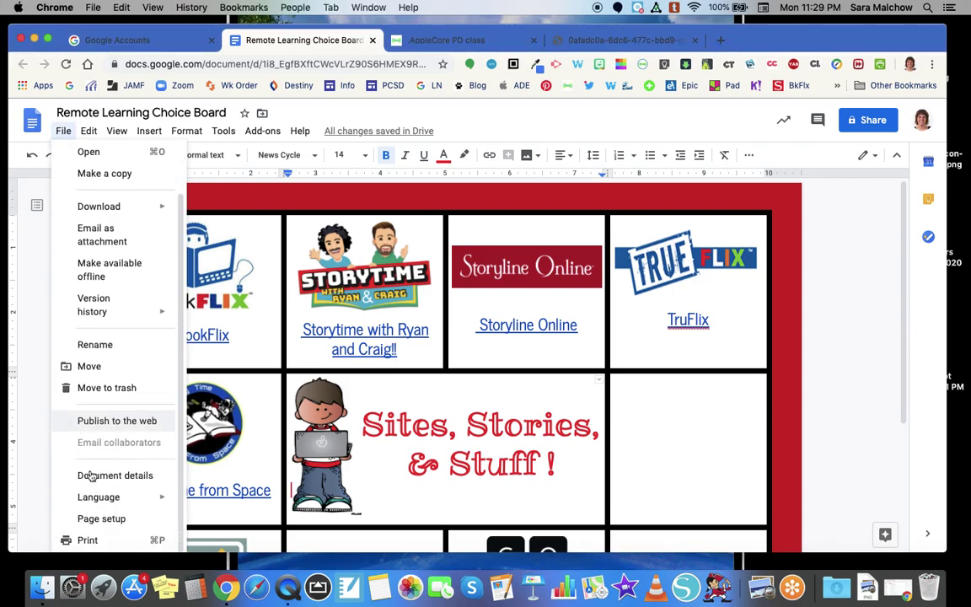
click(107, 519)
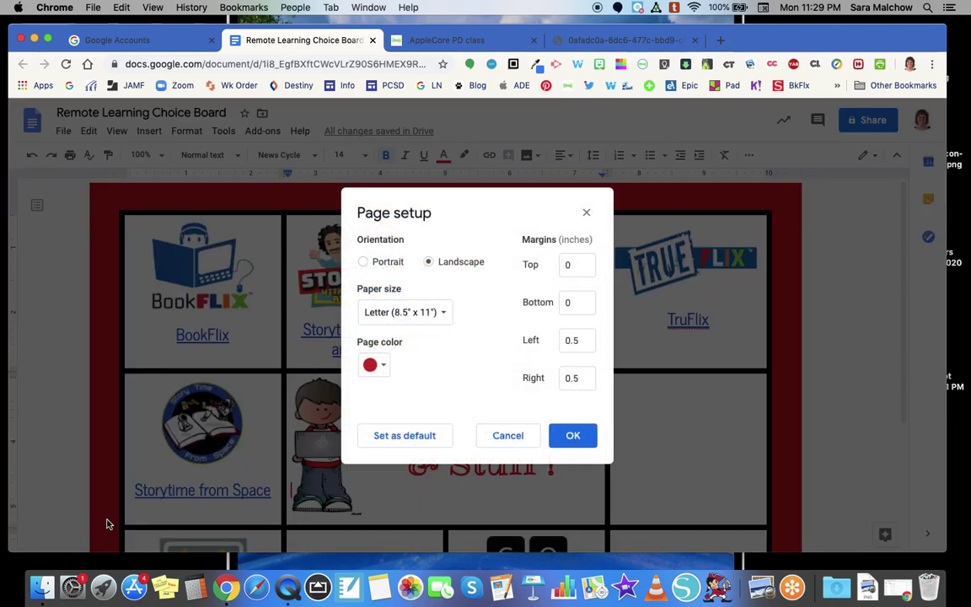
click(384, 368)
click(476, 412)
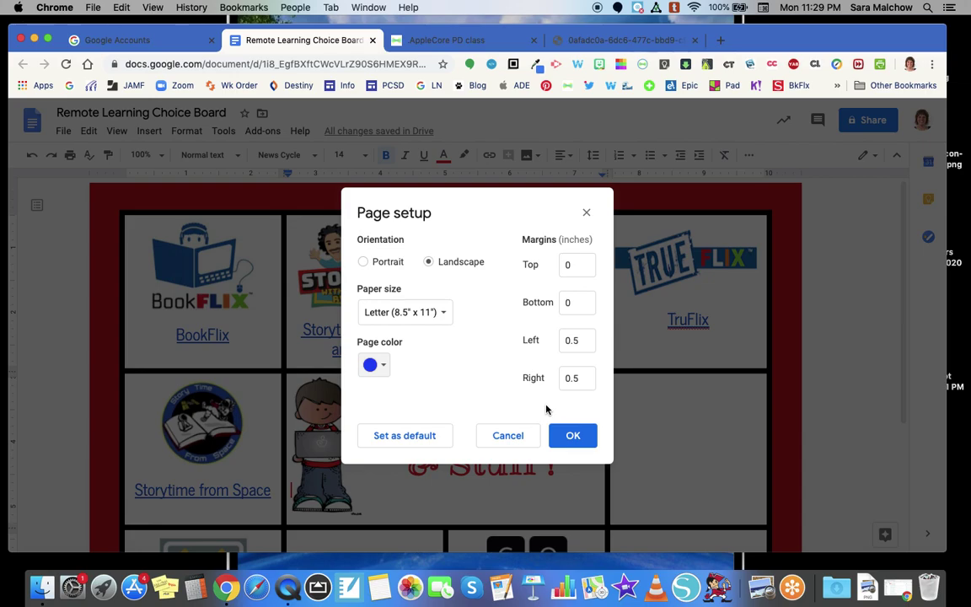
click(580, 436)
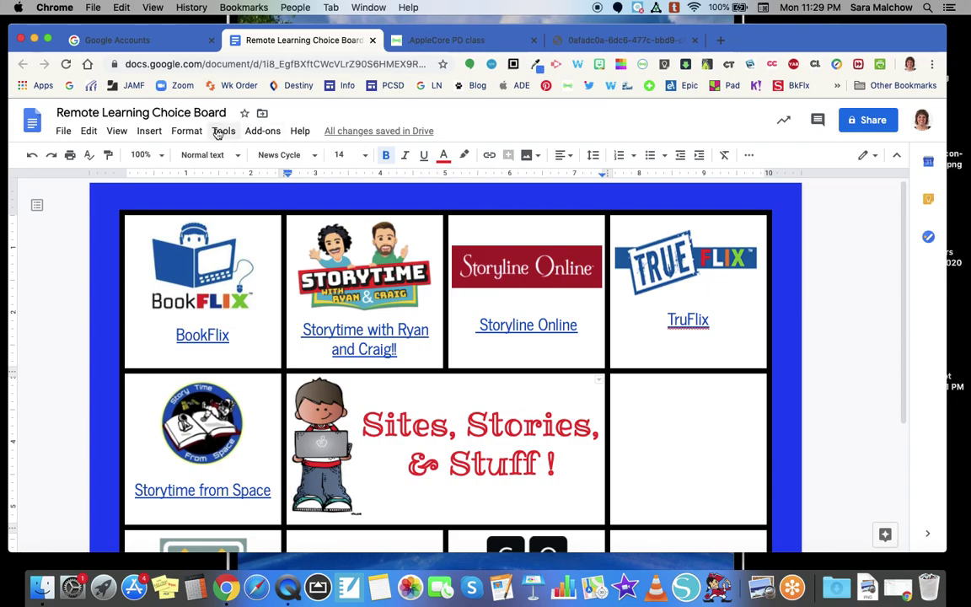
click(147, 132)
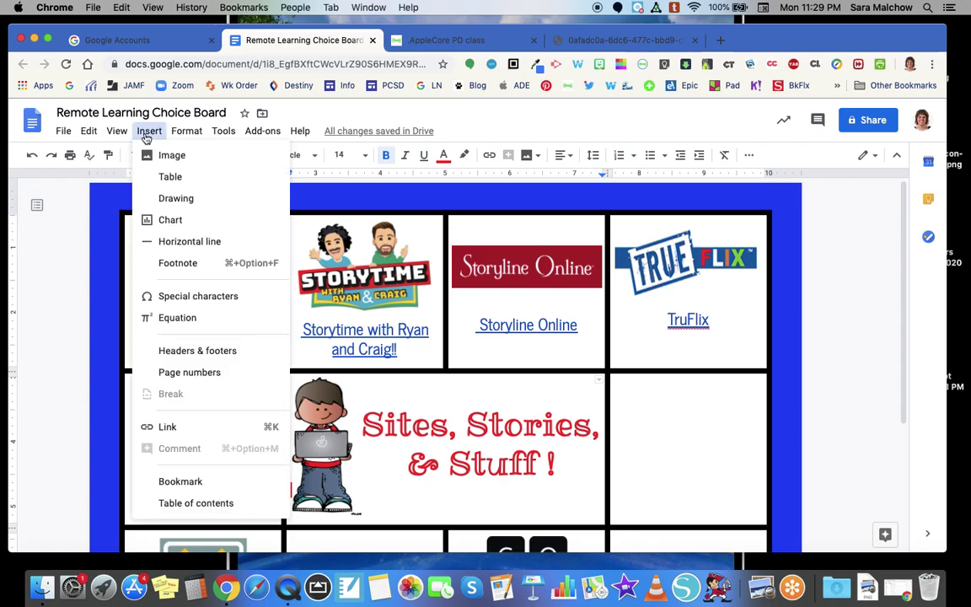
mouse_move(169, 186)
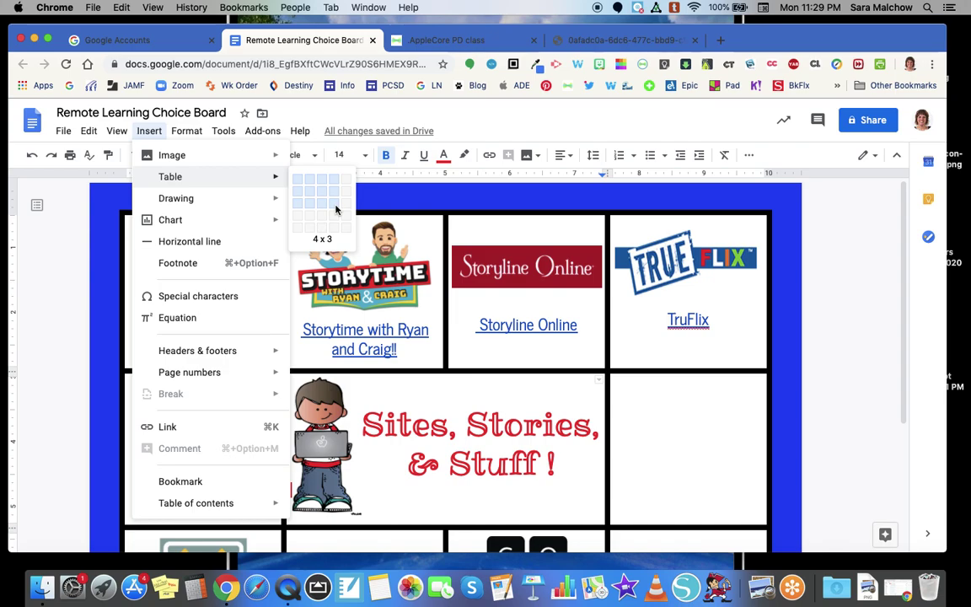
click(72, 301)
key(super+z)
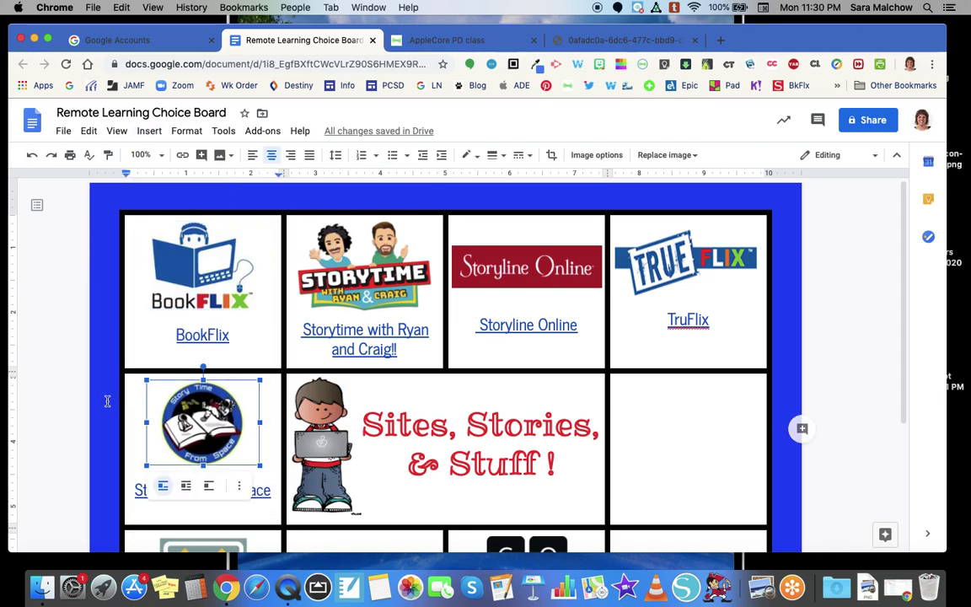
scroll(516, 380, down, 3)
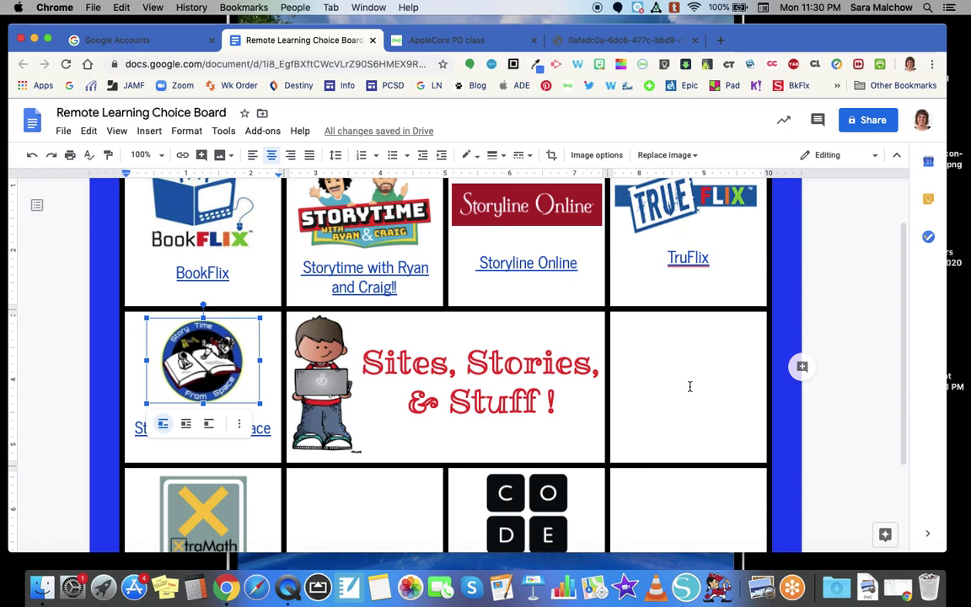
scroll(690, 388, down, 2)
drag(376, 461, 475, 467)
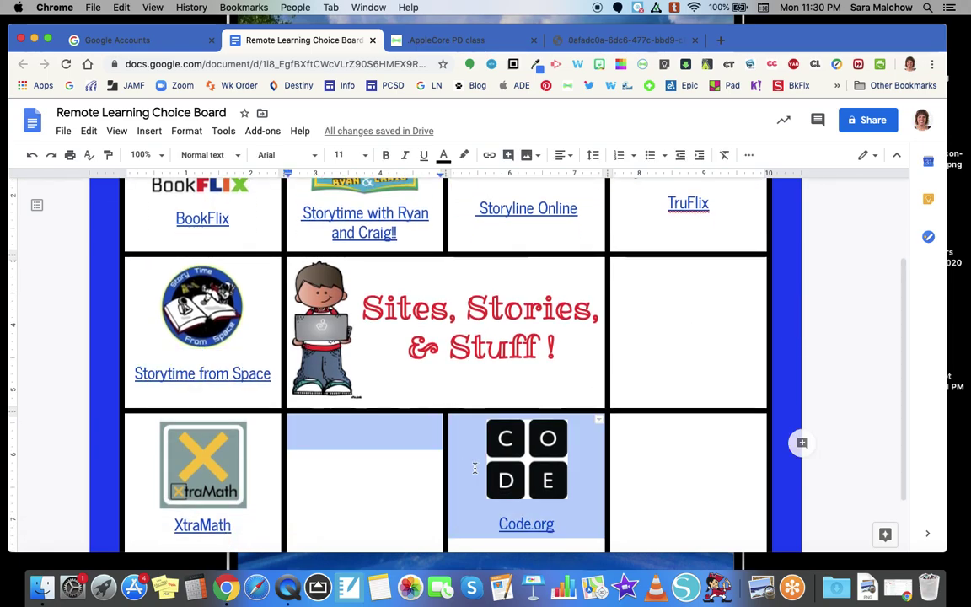
right_click(391, 432)
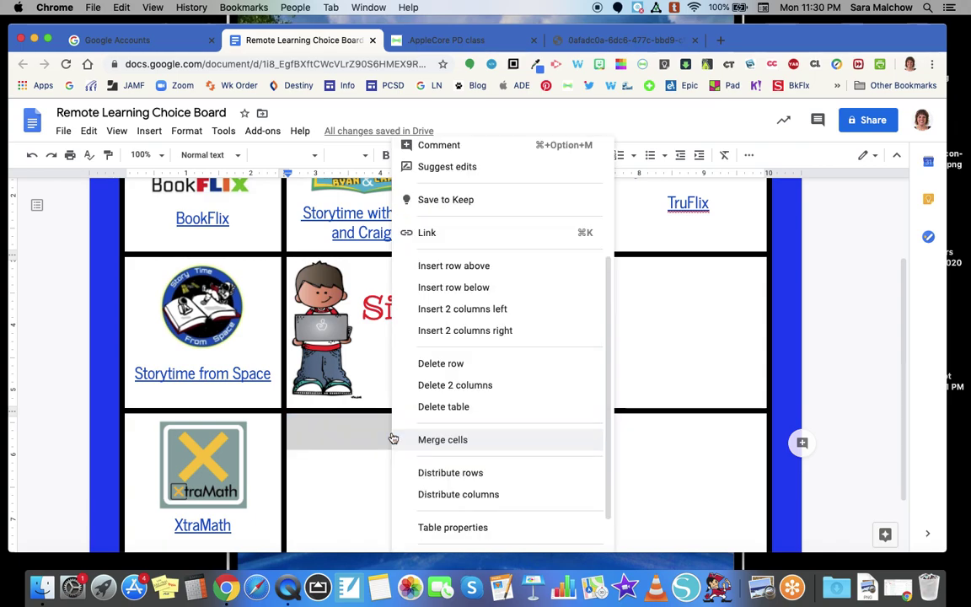
click(443, 440)
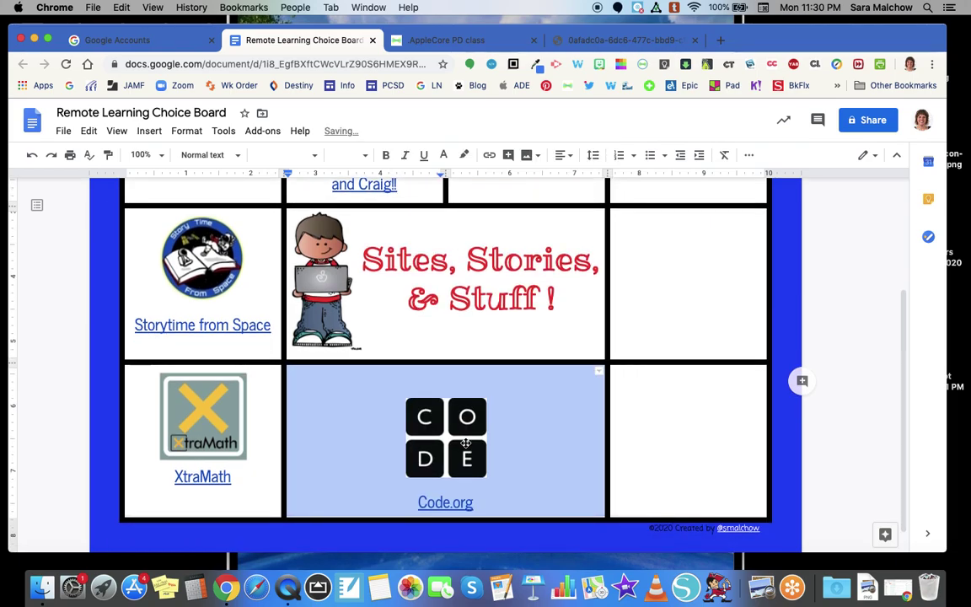
right_click(337, 434)
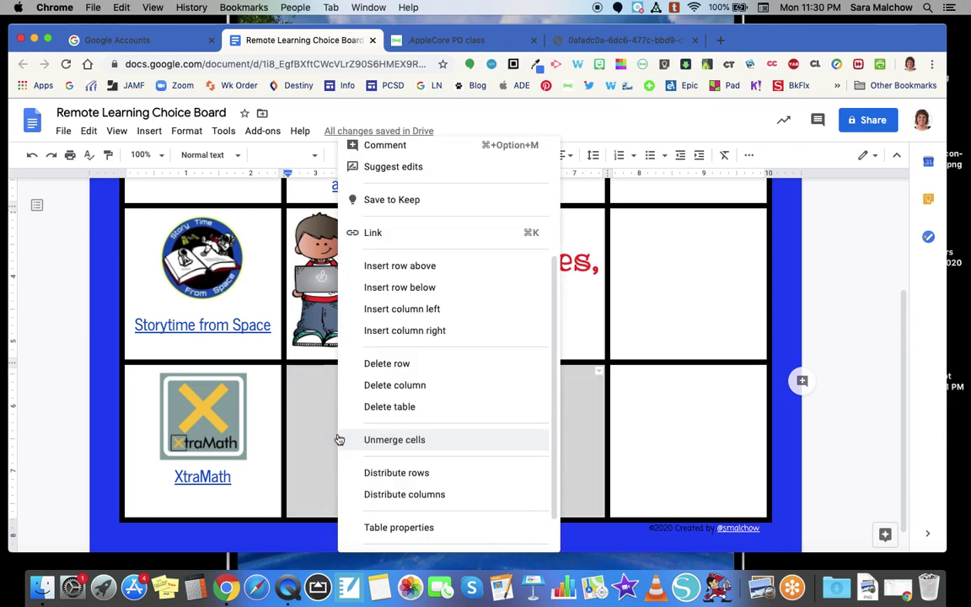
click(393, 440)
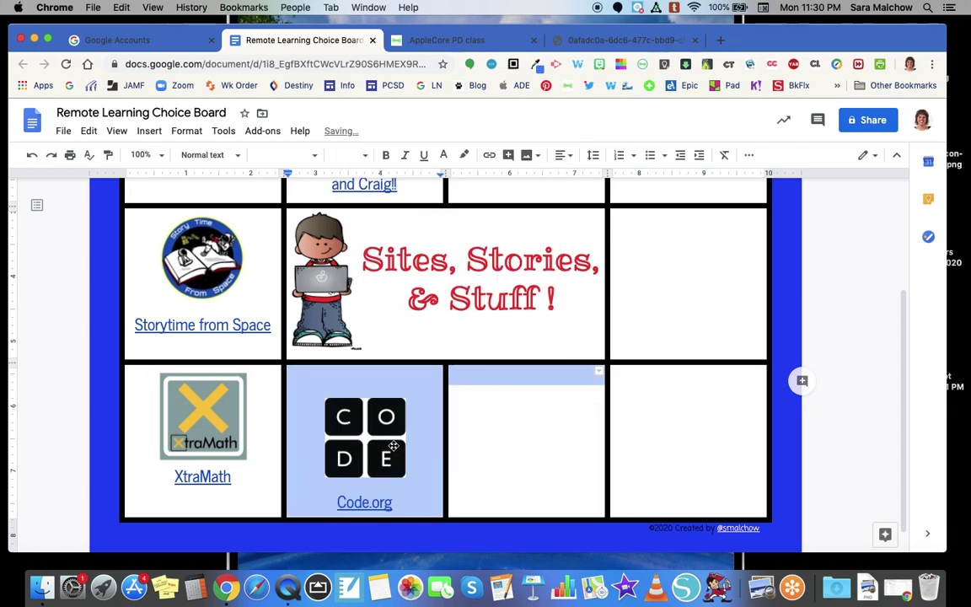
click(505, 437)
scroll(498, 416, up, 1)
scroll(498, 417, up, 3)
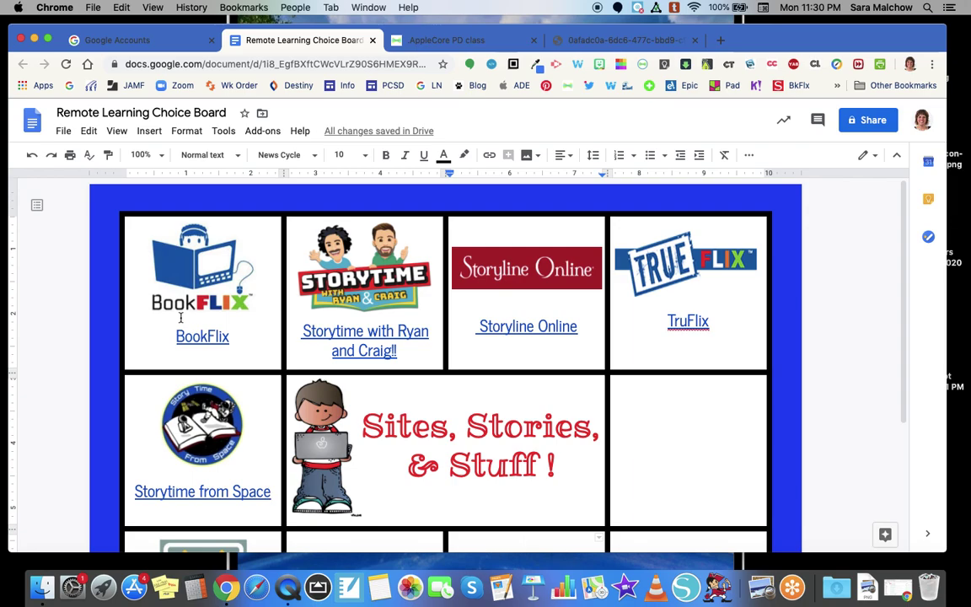
Add a new line under the BookFlix caption with 'Bookflix' as plain, unlinked text.
click(250, 343)
key(Return)
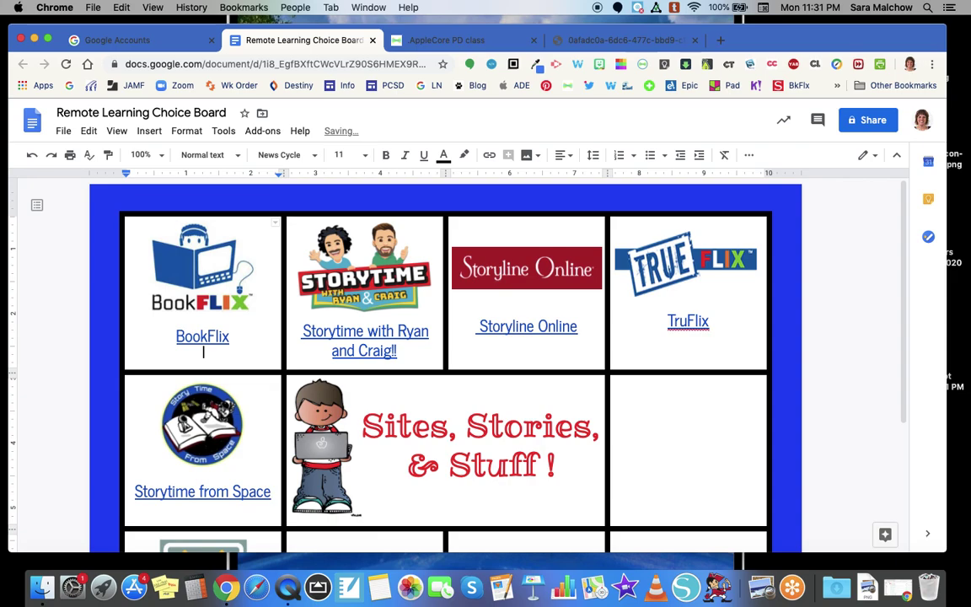
text(Book)
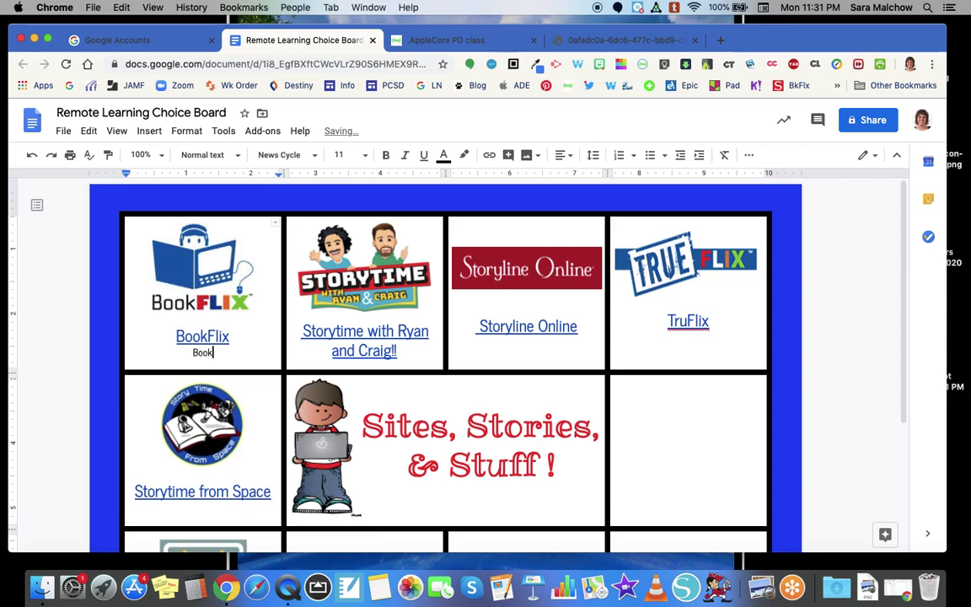
text(flix)
drag(183, 352, 219, 353)
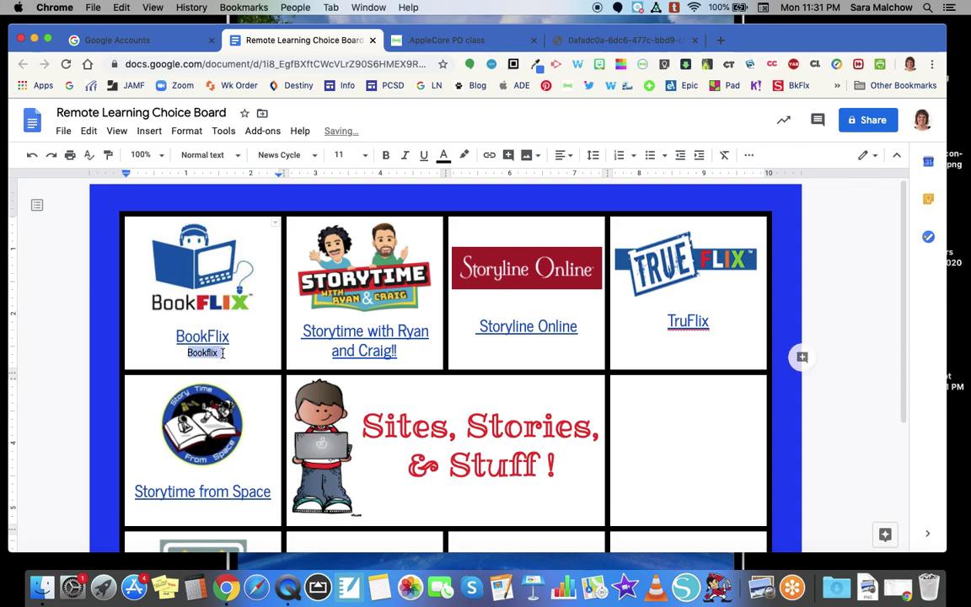
click(489, 157)
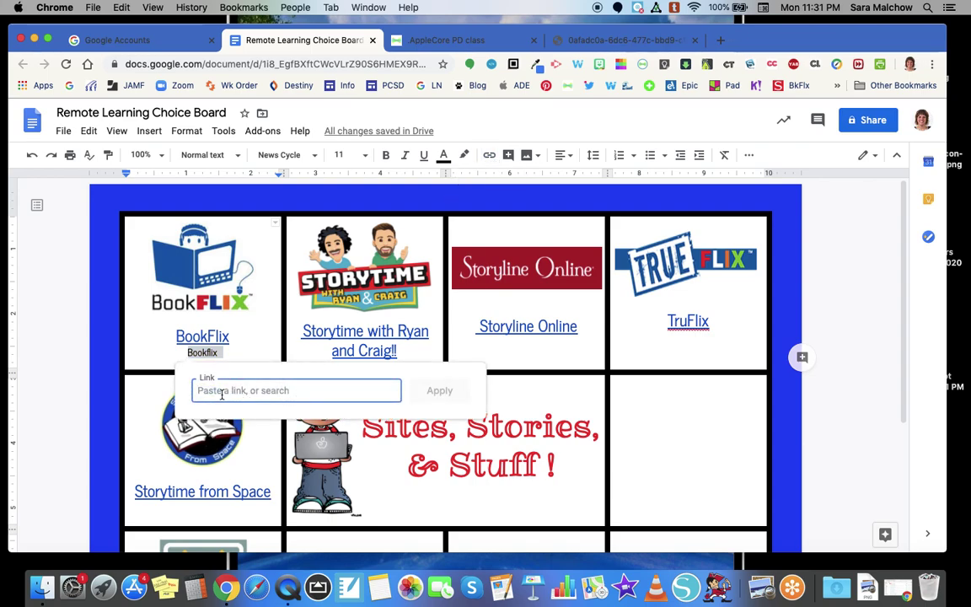
click(224, 352)
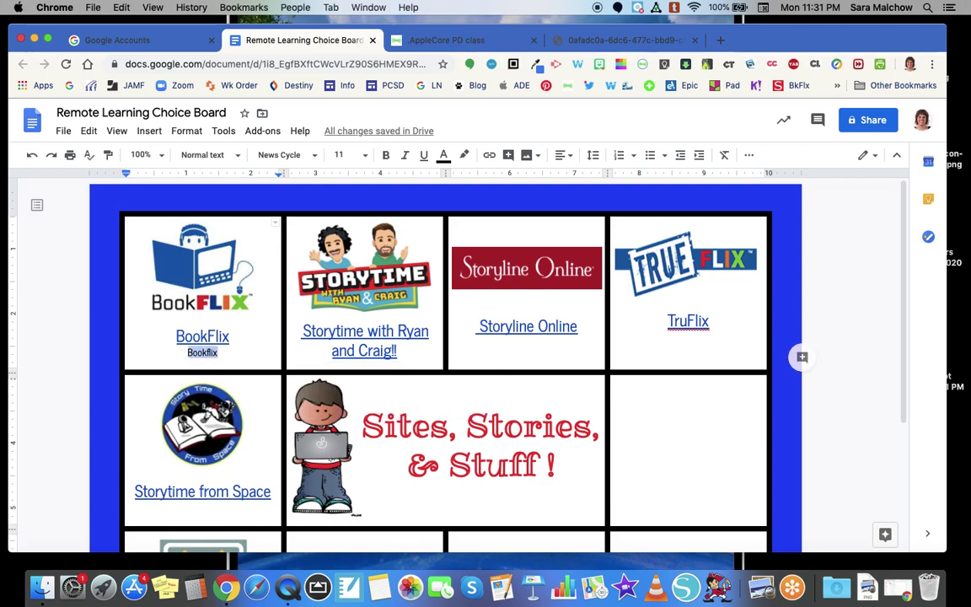
key(BackSpace)
key(BackSpace)
key(BackSpace)
key(BackSpace)
key(BackSpace)
key(BackSpace)
key(BackSpace)
key(BackSpace)
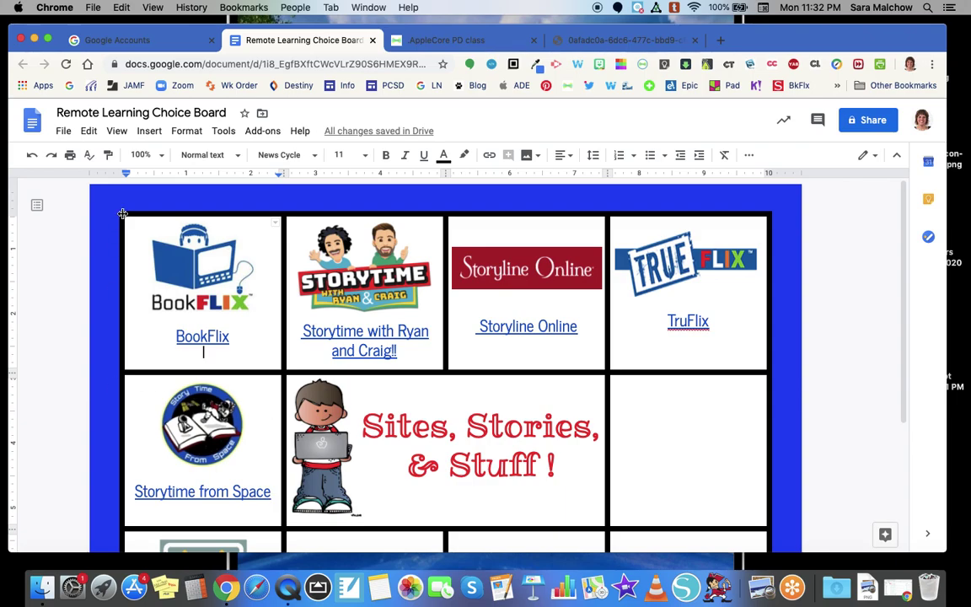
Download the choice board as a PDF Document (.pdf).
click(63, 132)
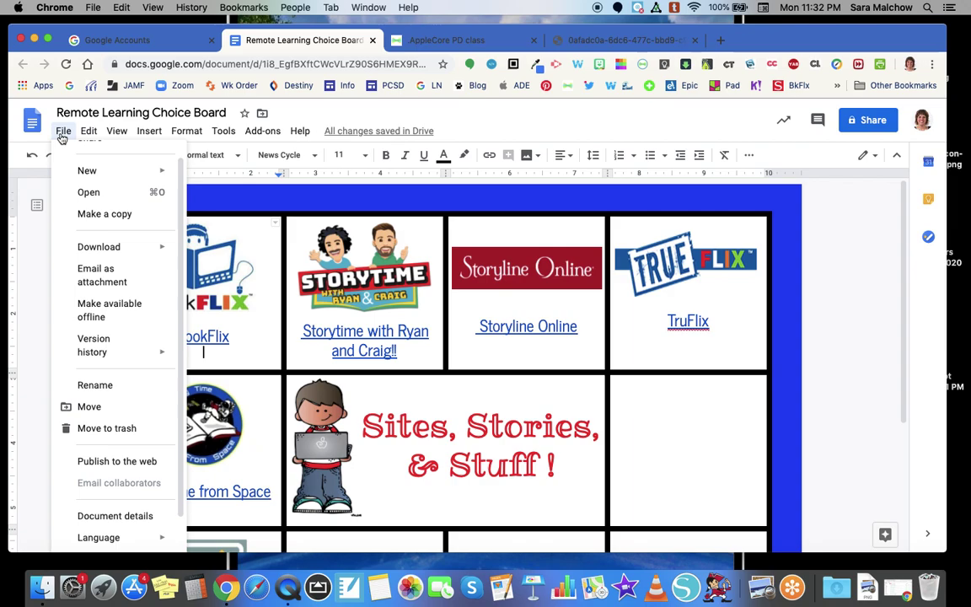
mouse_move(101, 248)
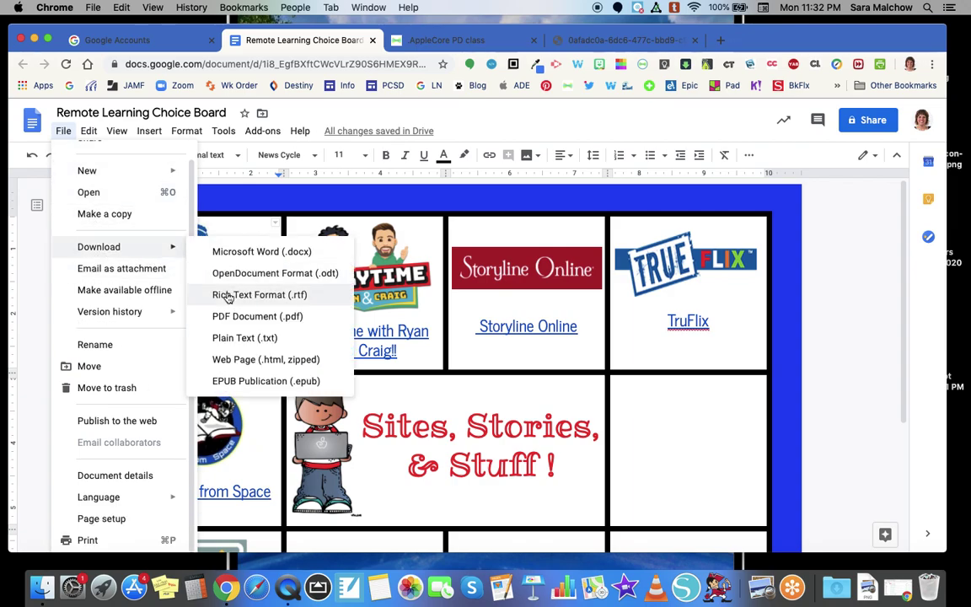
click(235, 321)
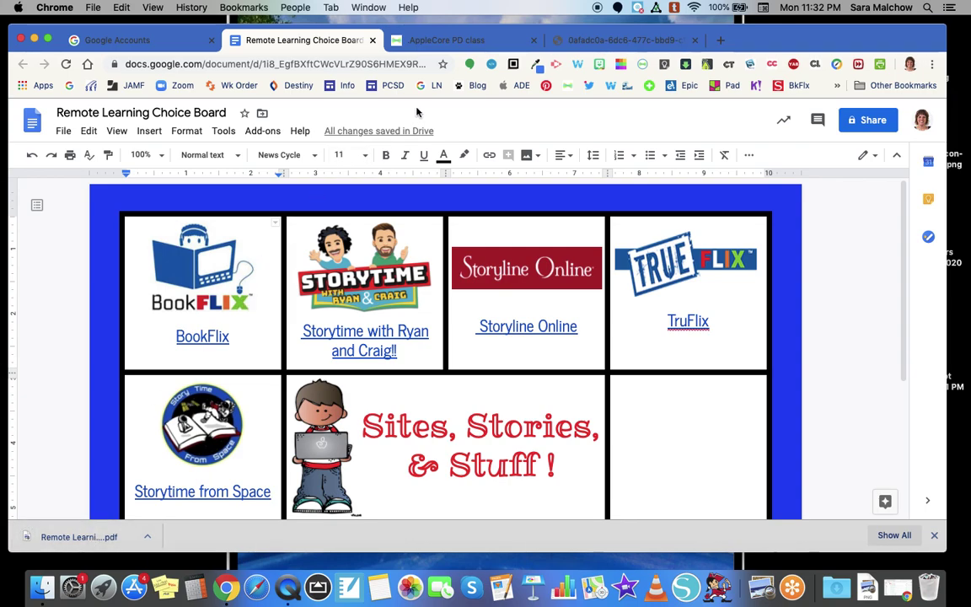
In the .AppleCore PD class tab, choose Add > Post Student Work.
click(452, 42)
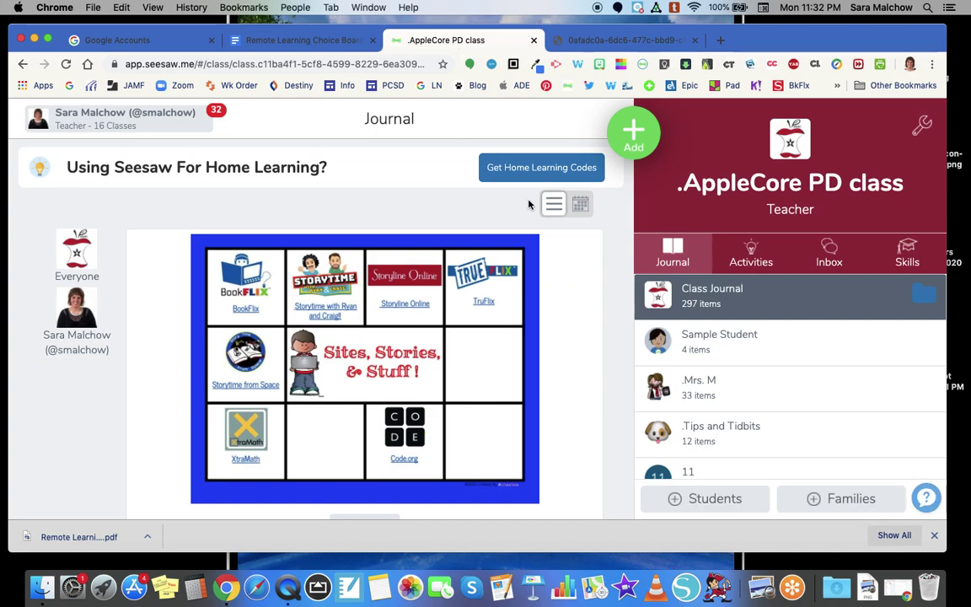
click(634, 141)
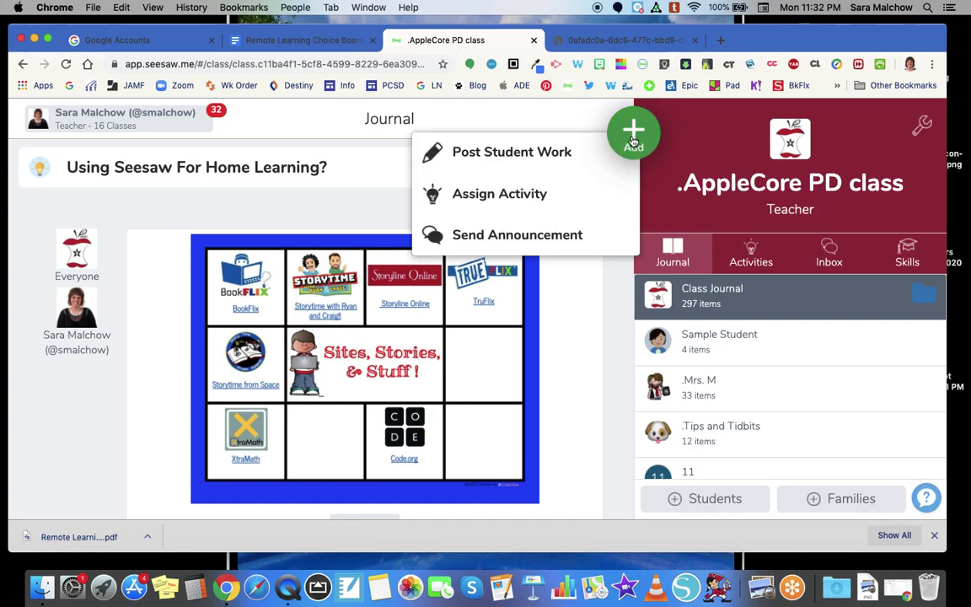
click(528, 161)
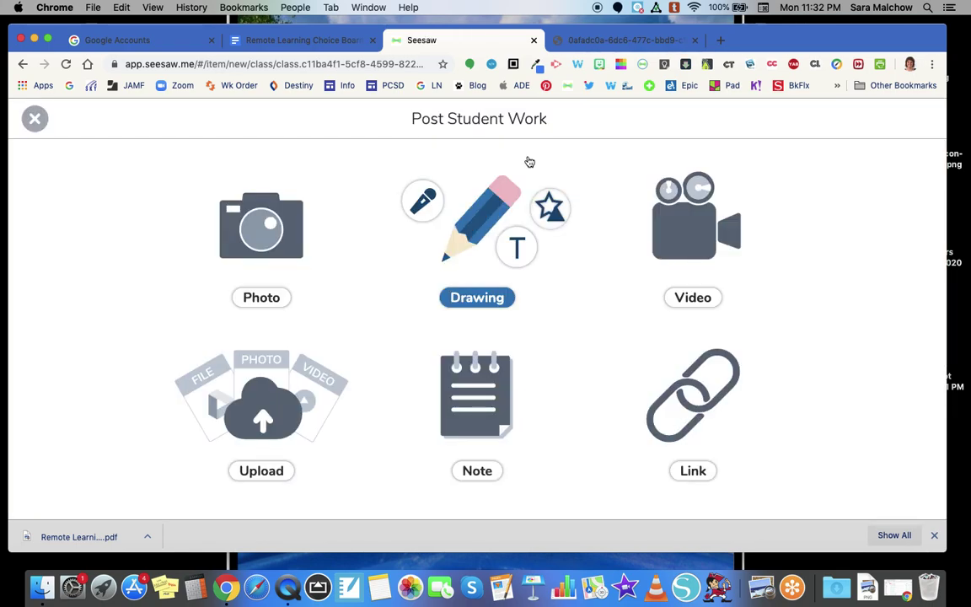
Upload the choice board PDF from the Desktop into the new post.
click(285, 430)
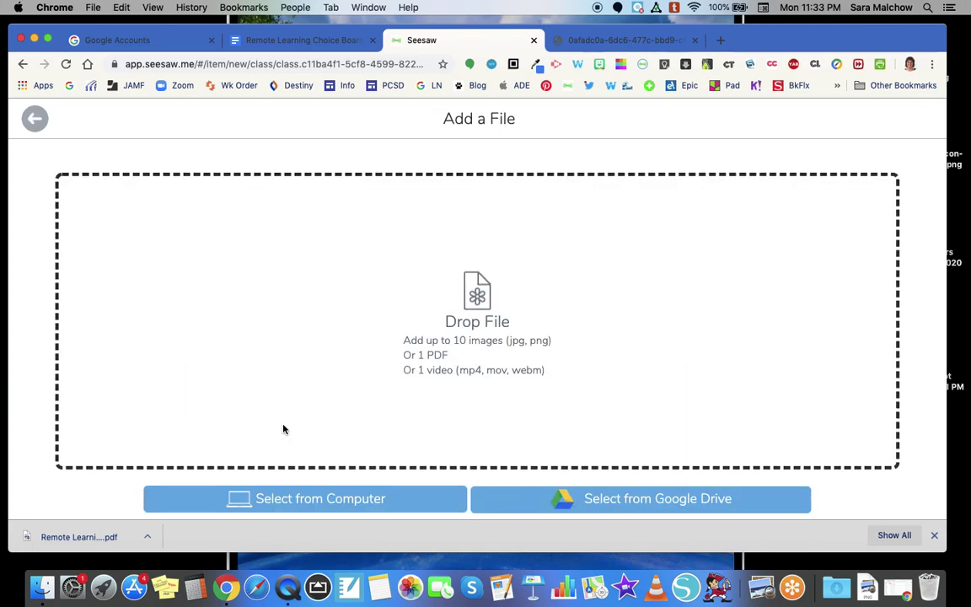
click(336, 499)
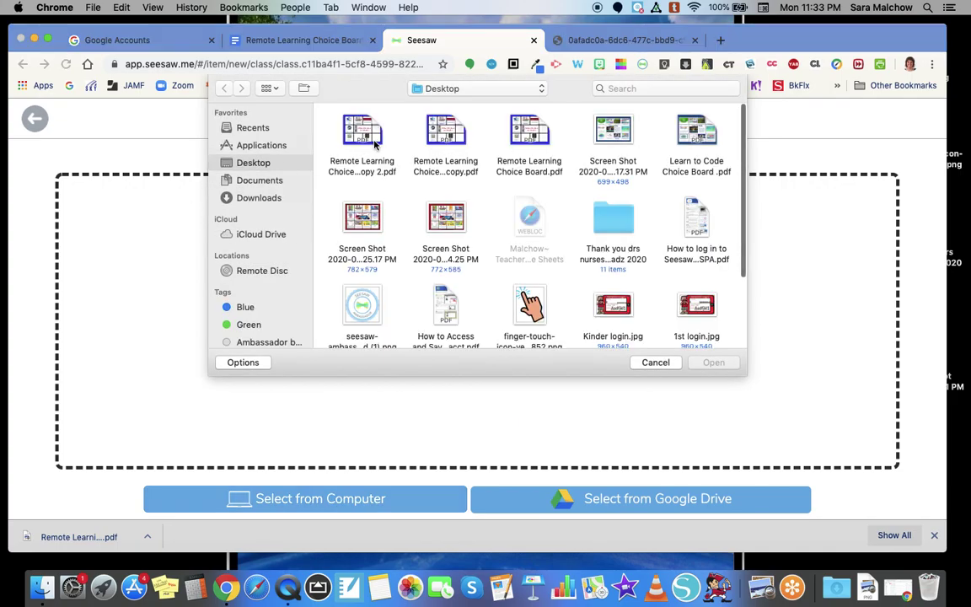
click(360, 128)
click(711, 361)
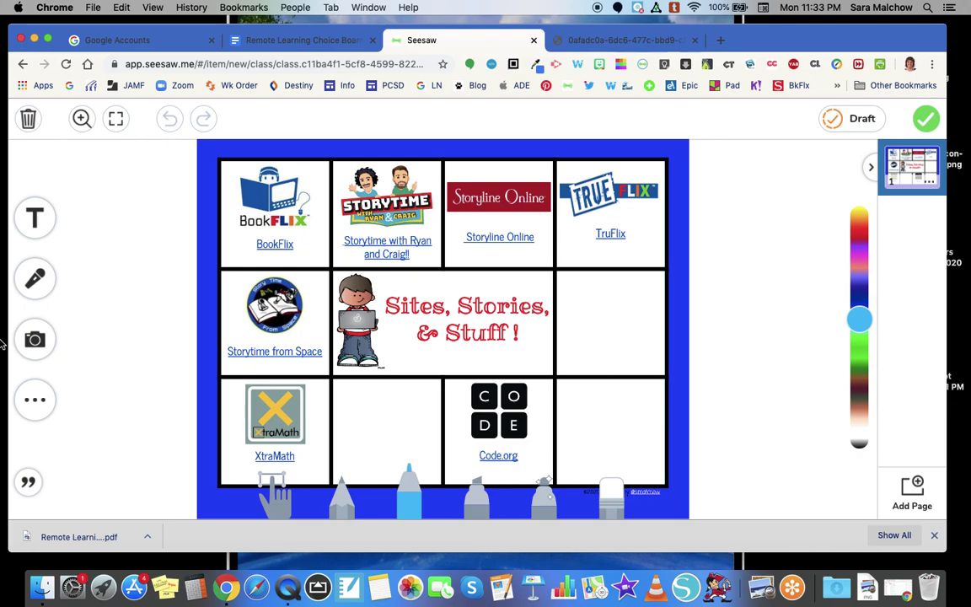
Set the post's page background to black and save the edits.
click(35, 399)
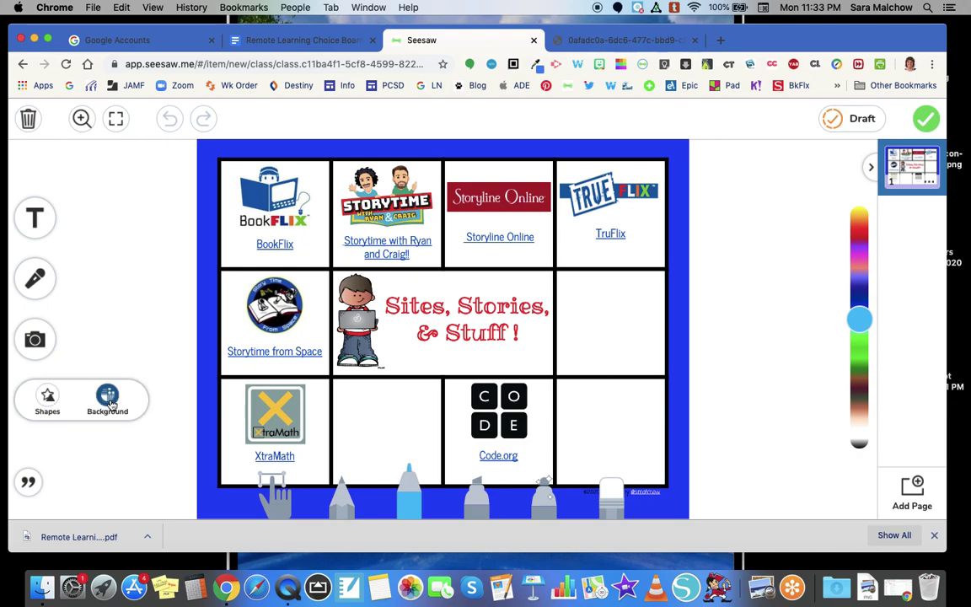
click(102, 404)
click(259, 510)
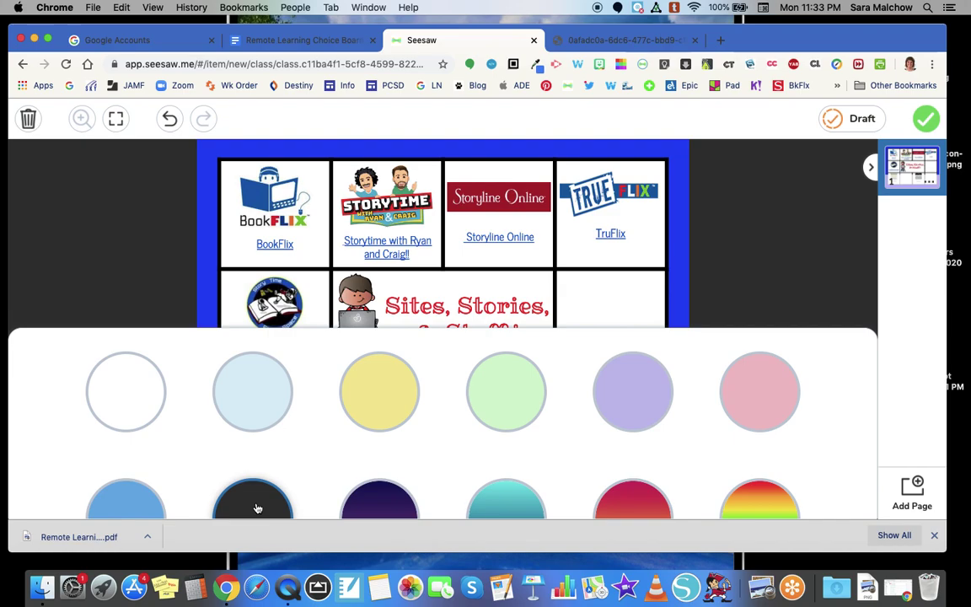
click(759, 268)
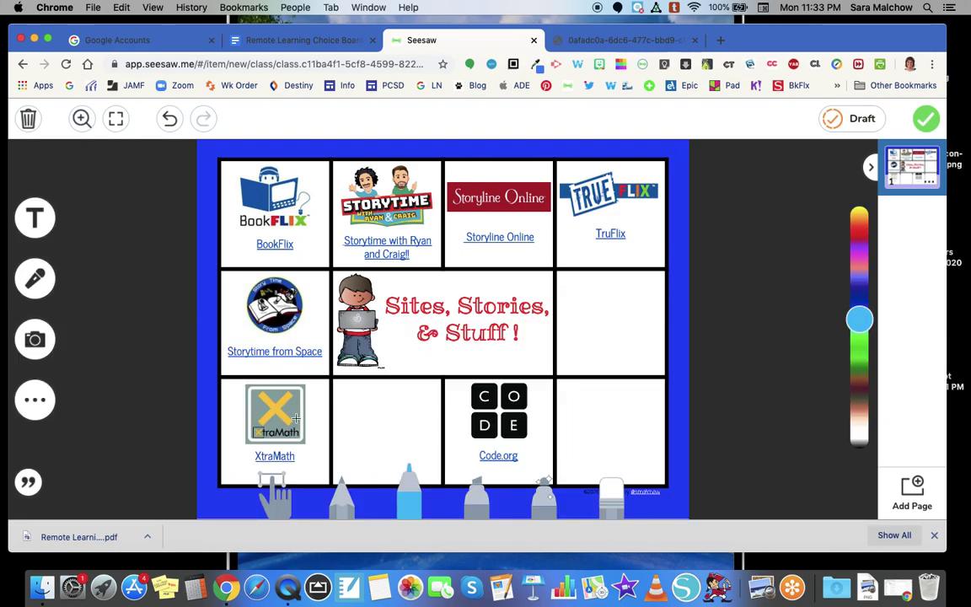
click(925, 119)
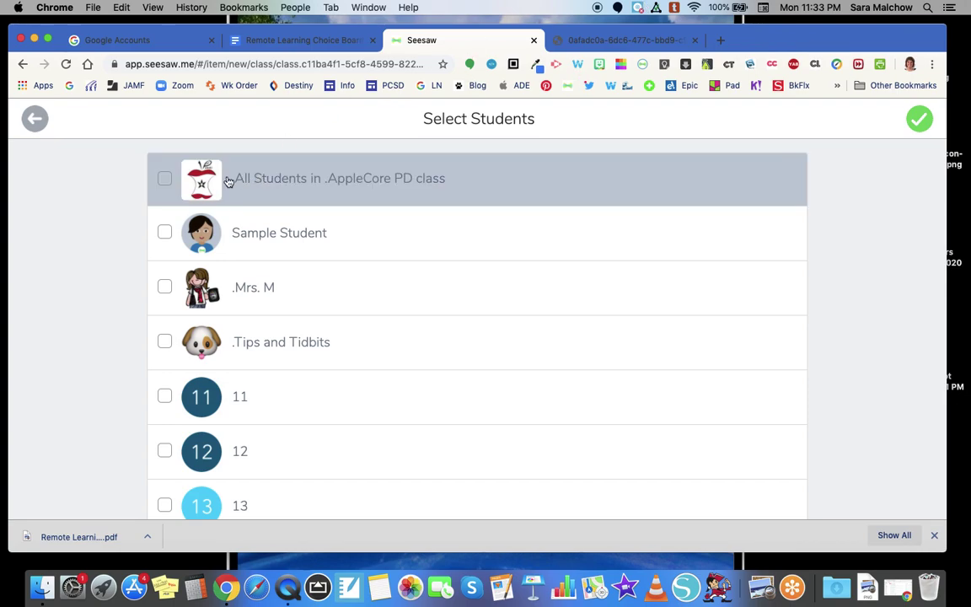
Share the post with All Students in .AppleCore PD class, without choosing folders.
click(166, 178)
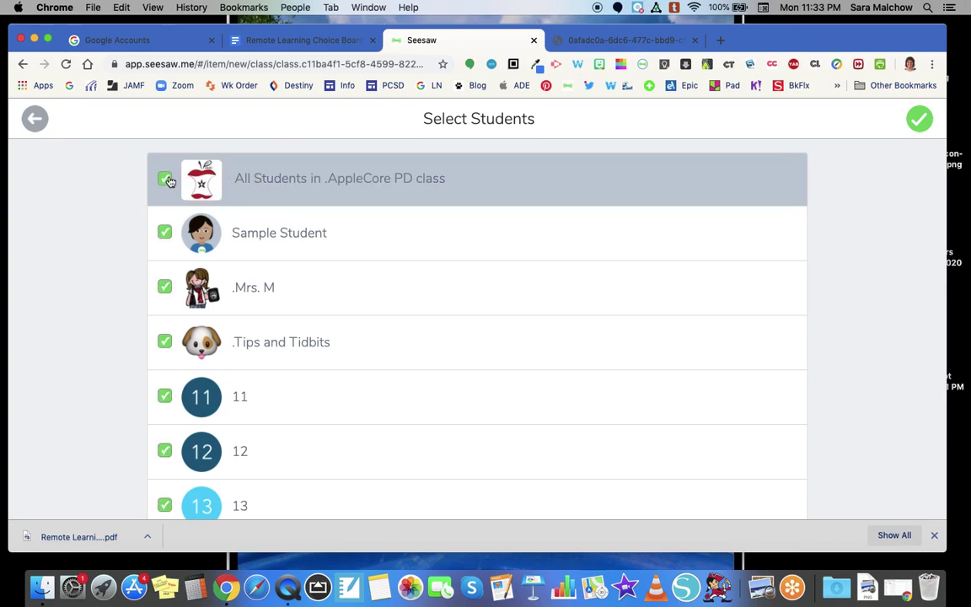
click(919, 119)
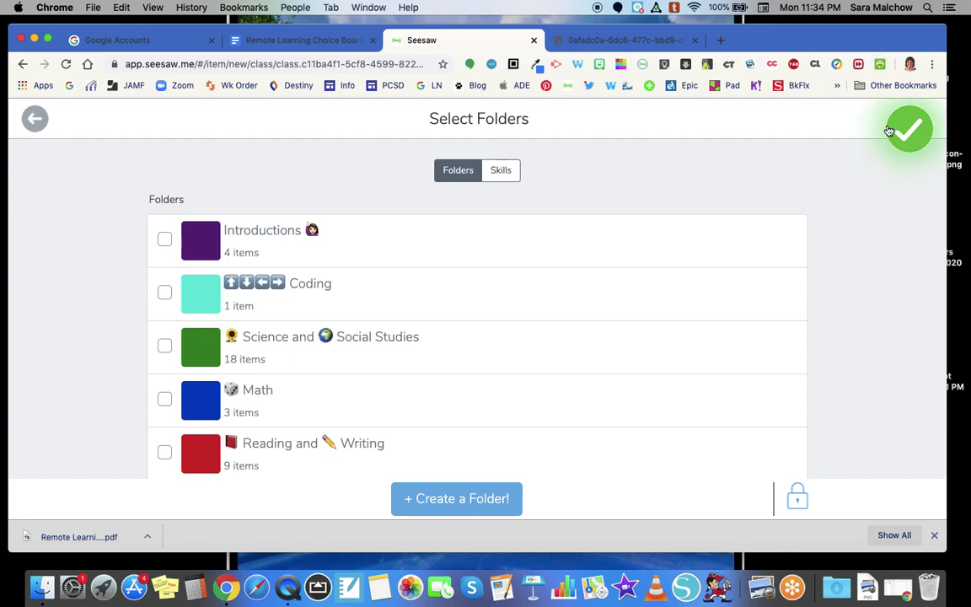
click(912, 135)
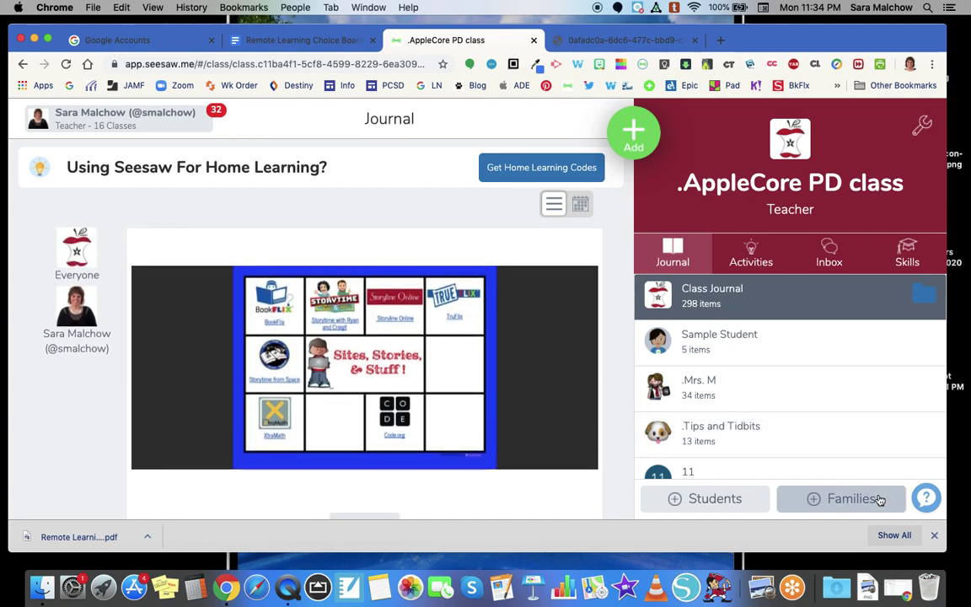
Close Chrome's downloads bar and switch to the 0afadc0a… PDF tab.
click(934, 534)
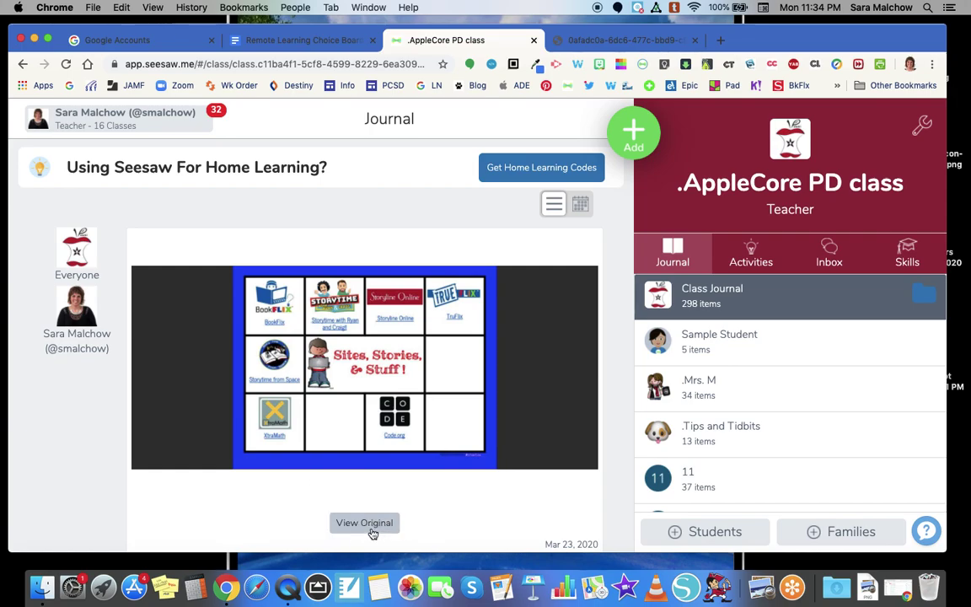
click(618, 40)
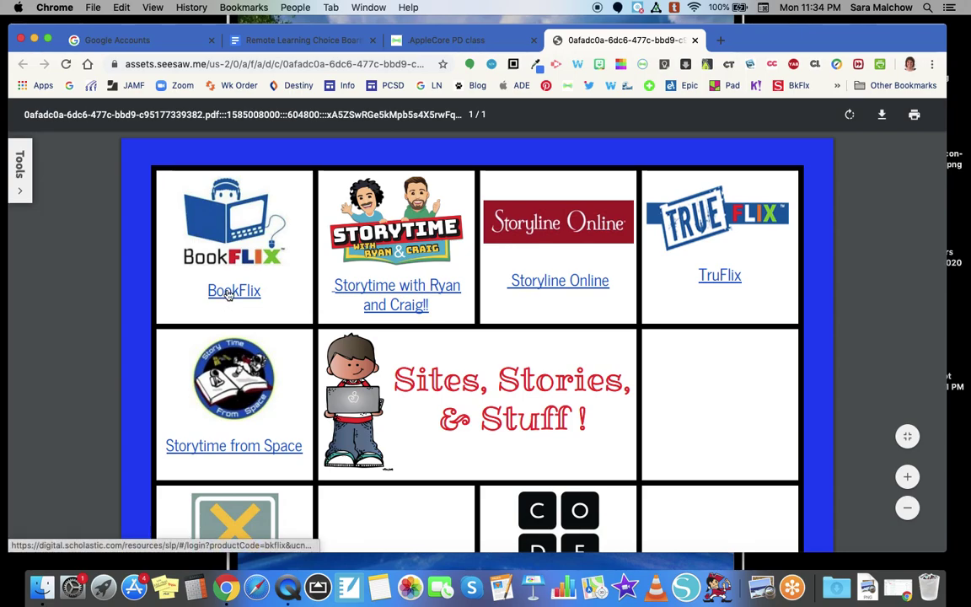
Follow the 'Storytime with Ryan and Craig!!' link in the PDF to ryanandcraig.com.
click(392, 308)
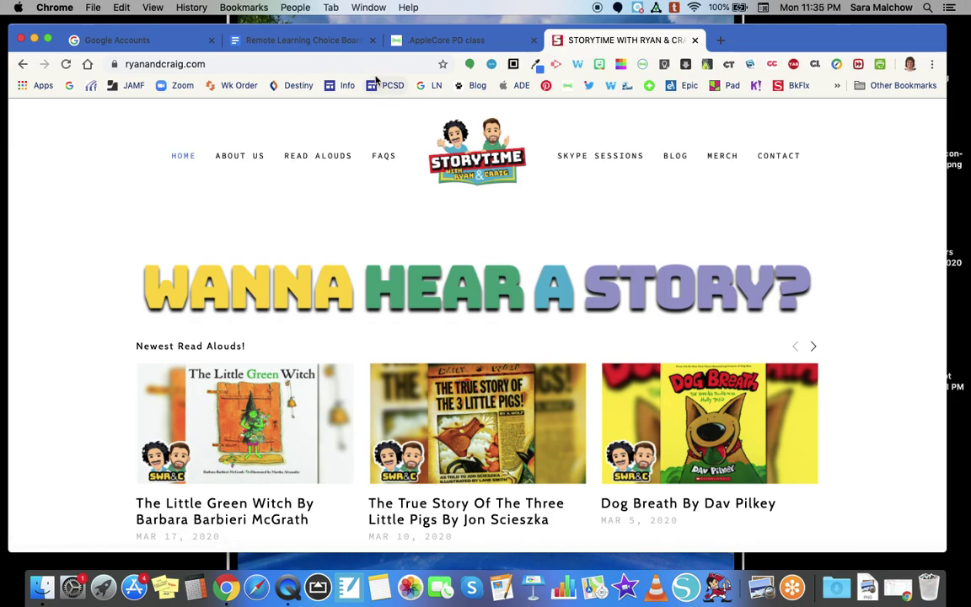
Return to the .AppleCore PD class journal tab in Seesaw.
click(468, 42)
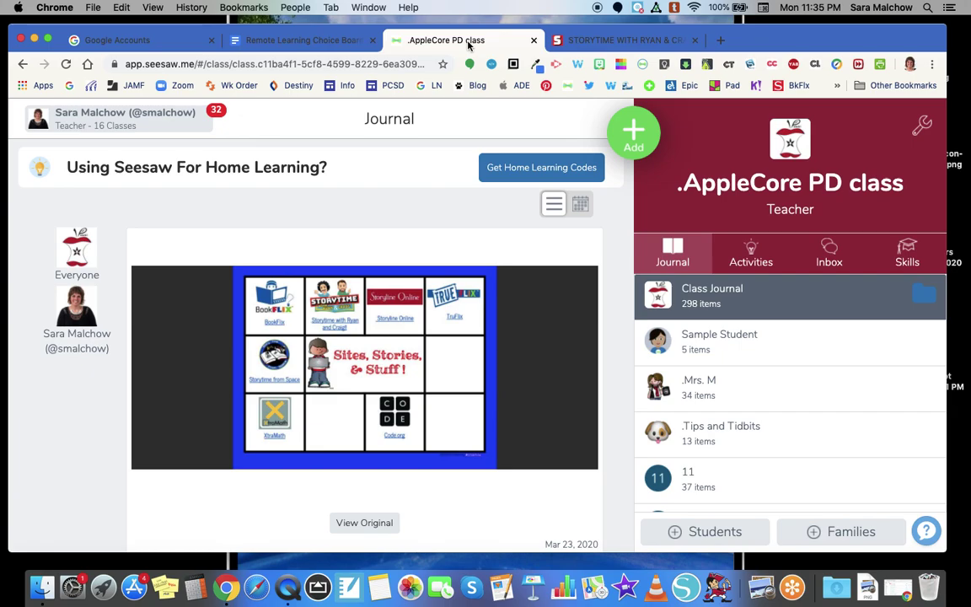